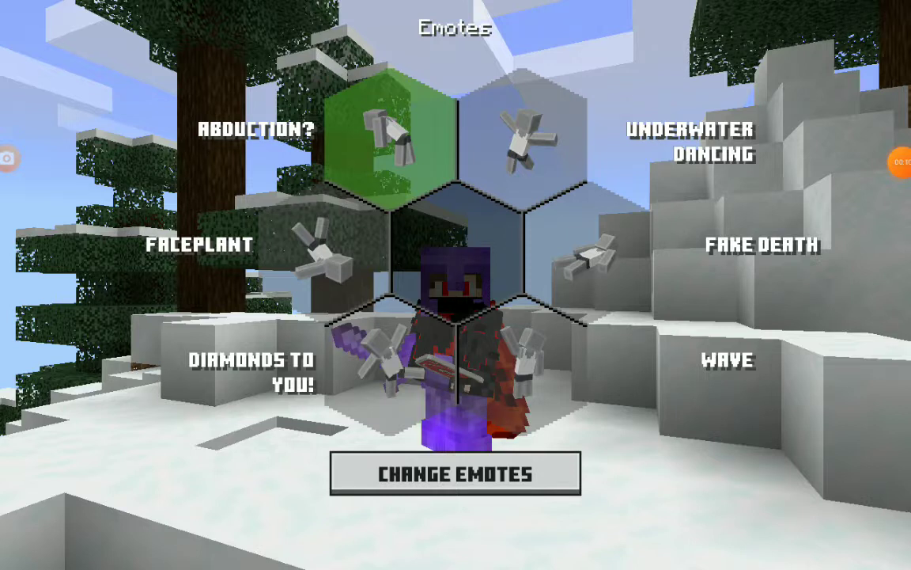
# Step: Perform the Abduction? emote, then walk the character a few steps across the snow
pyautogui.click(391, 135)
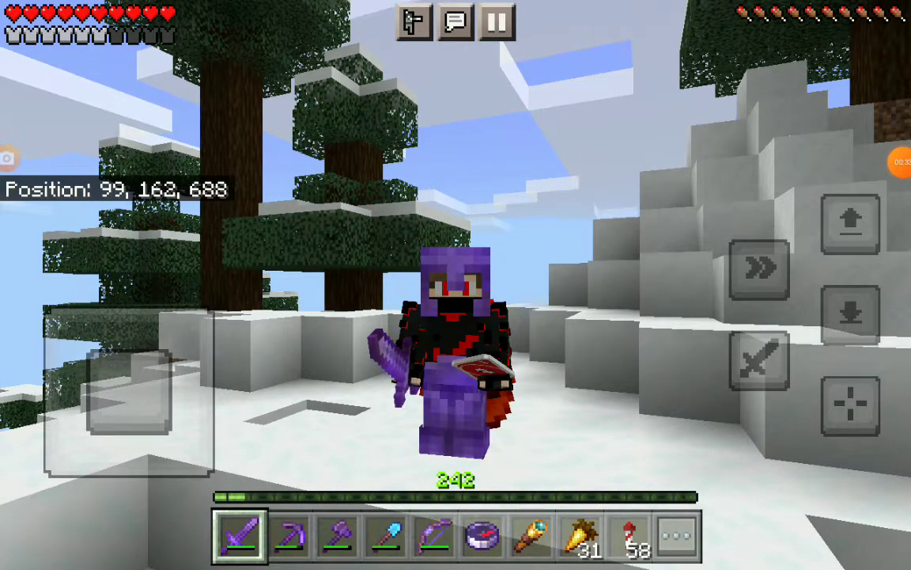
pyautogui.moveTo(130, 391)
pyautogui.mouseDown()
pyautogui.moveTo(61, 445)
pyautogui.moveTo(126, 391)
pyautogui.mouseUp()
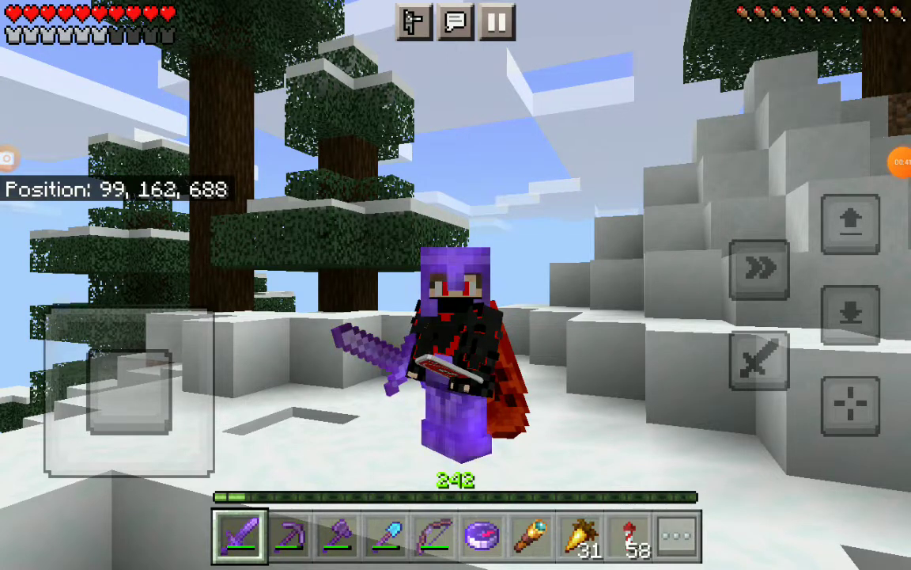
# Step: Pause the game, open Settings, and scroll down to the Touch controls page
pyautogui.click(497, 22)
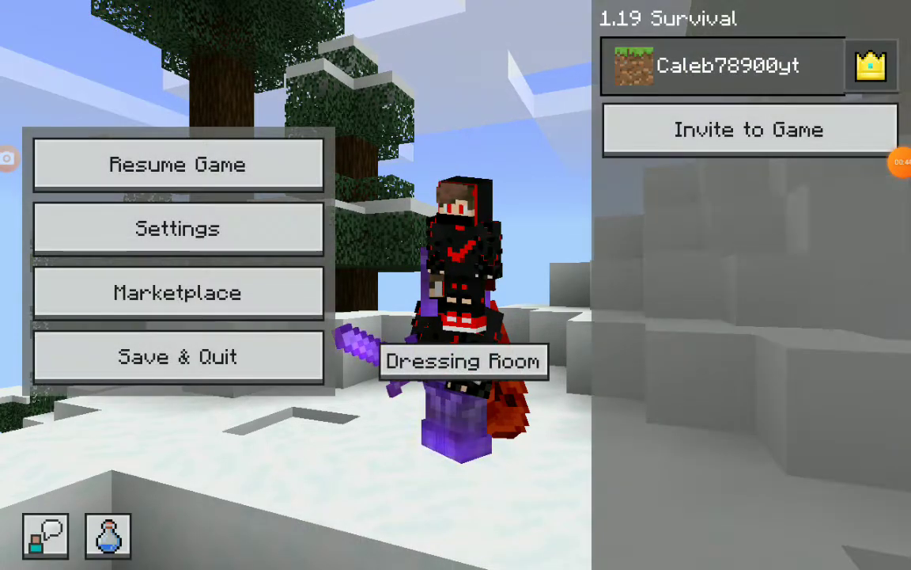
pyautogui.click(178, 228)
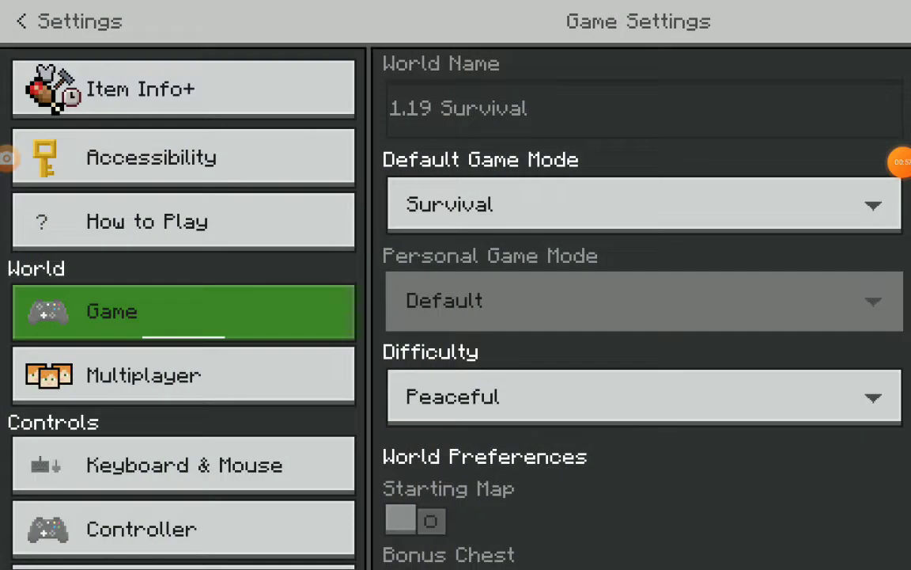
pyautogui.scroll(-5, 183, 300)
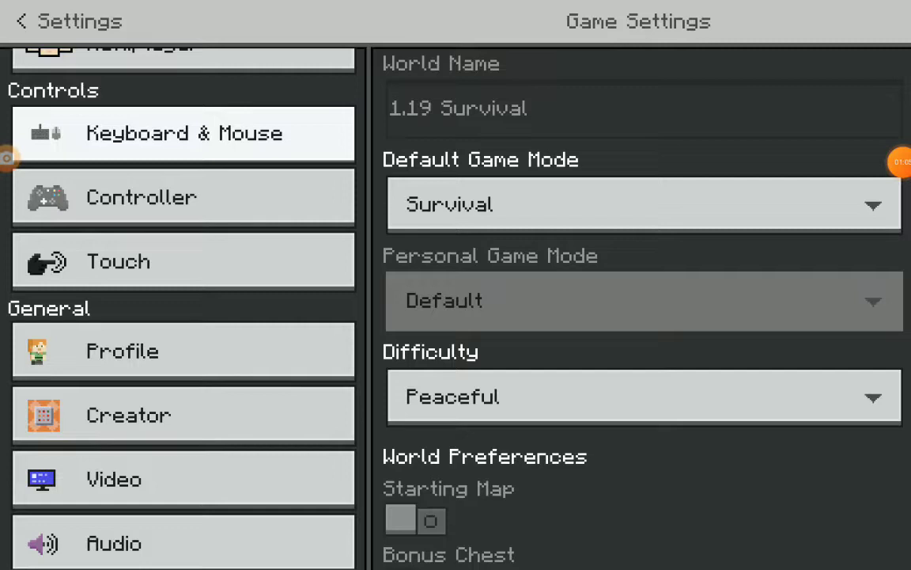
pyautogui.click(184, 262)
# Step: Open Modify Control Layout from Touch settings, then dismiss the customization welcome screen
pyautogui.scroll(-1, 643, 317)
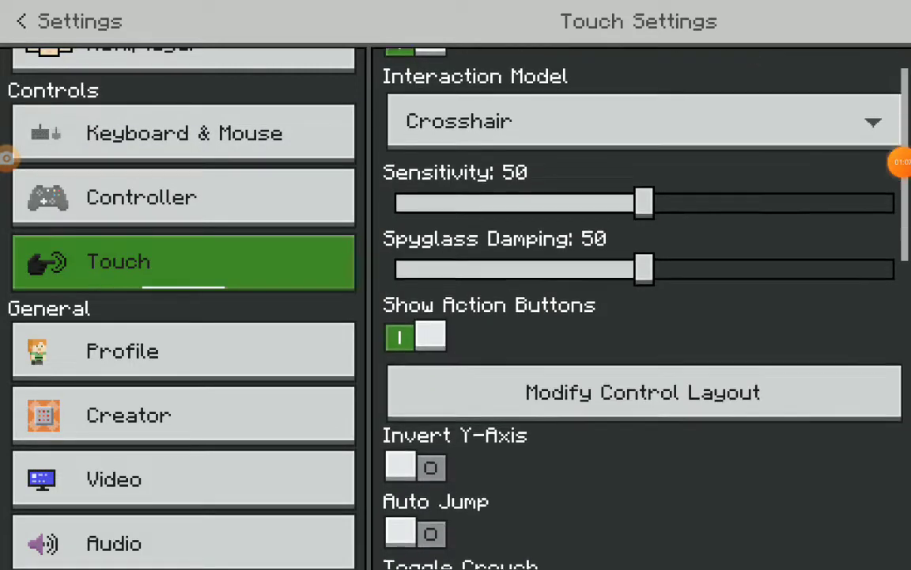
pyautogui.scroll(-2, 642, 316)
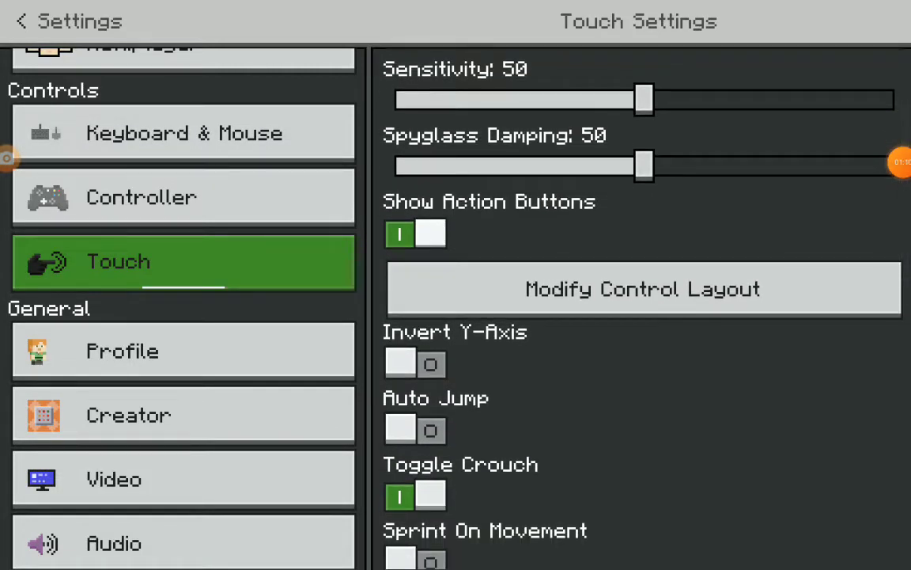
pyautogui.click(644, 288)
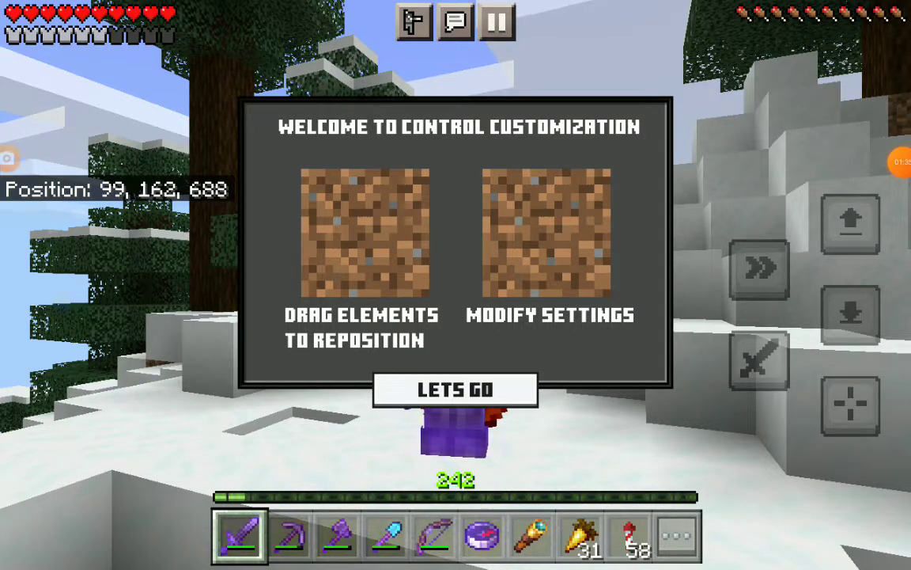
pyautogui.click(546, 237)
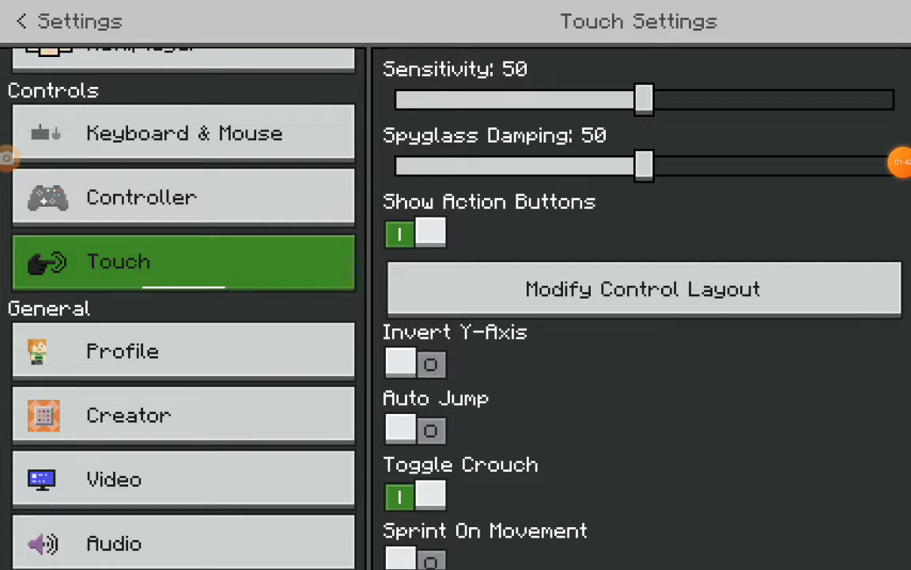
# Step: Leave settings to resume play, then pause the game again
pyautogui.click(22, 21)
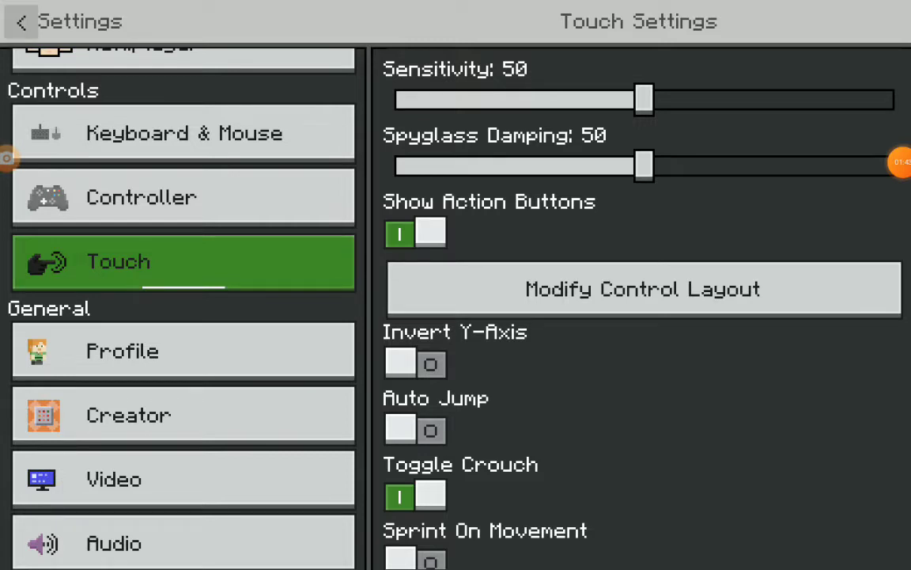
pyautogui.click(177, 160)
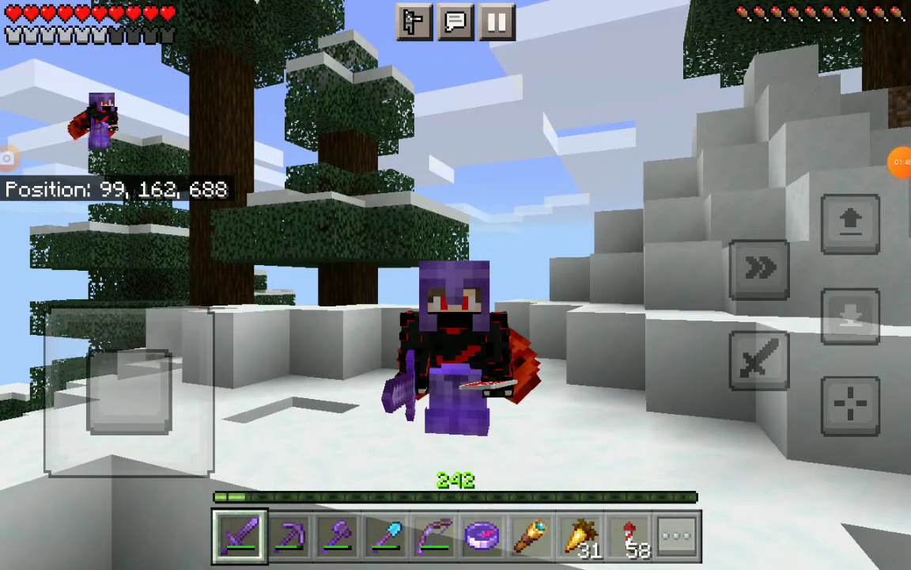
pyautogui.click(497, 21)
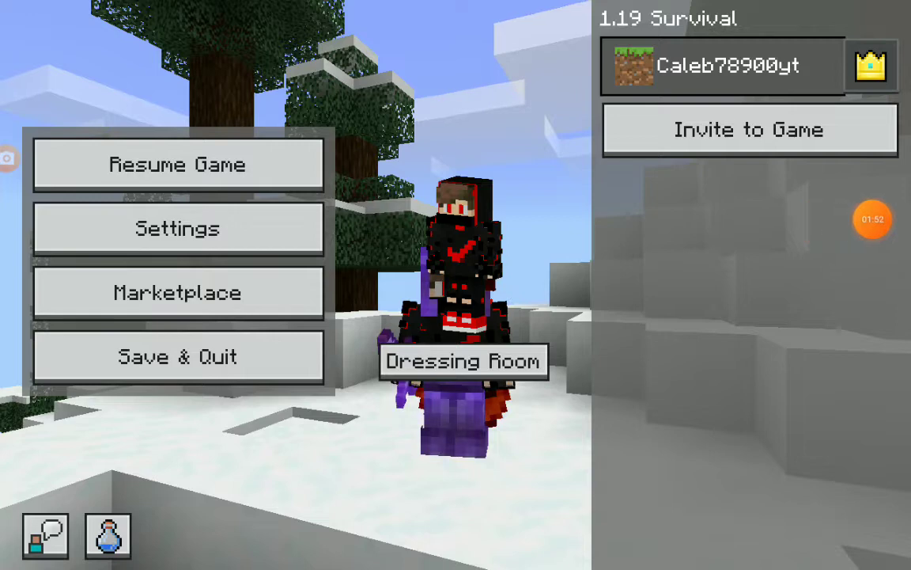
# Step: Reopen Touch settings, tap Modify Control Layout, then leave Minecraft for the home screen
pyautogui.click(887, 219)
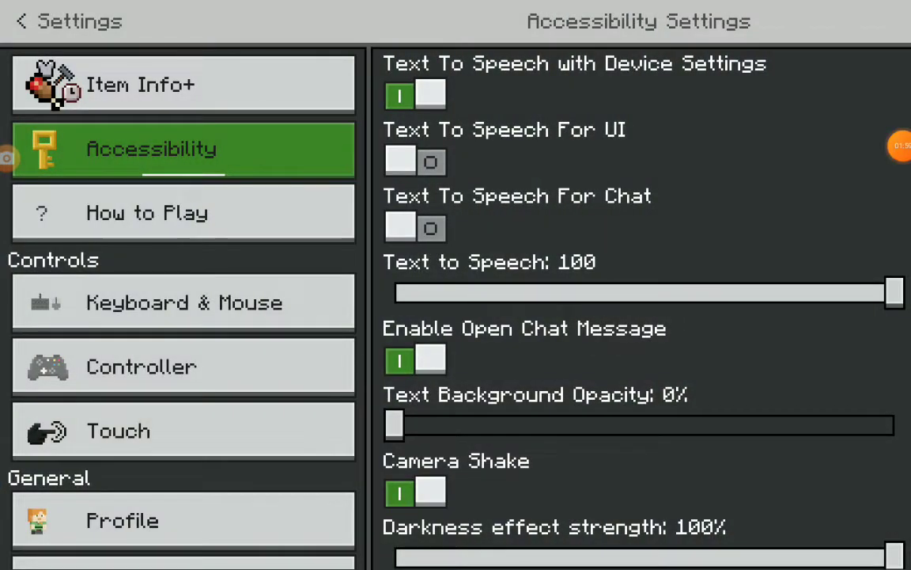
pyautogui.click(181, 431)
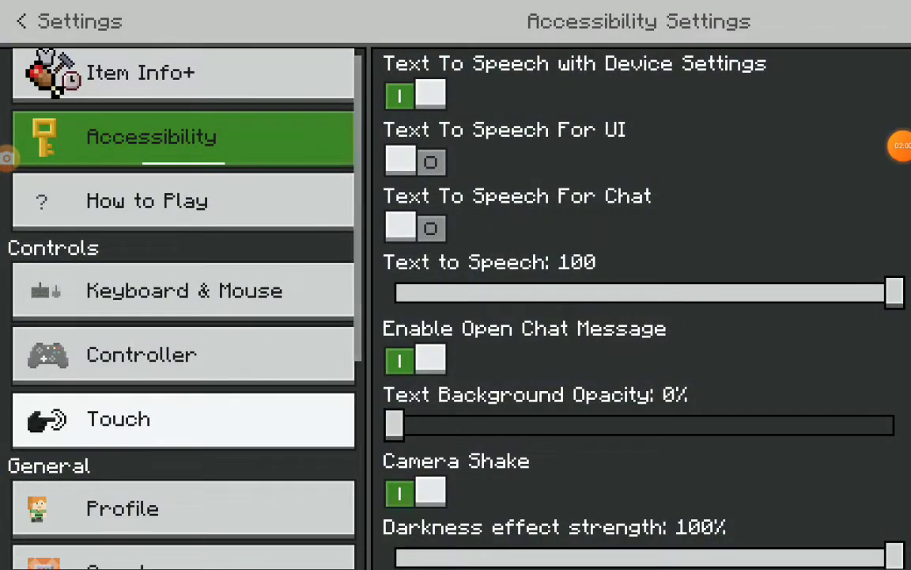
pyautogui.scroll(-3, 643, 317)
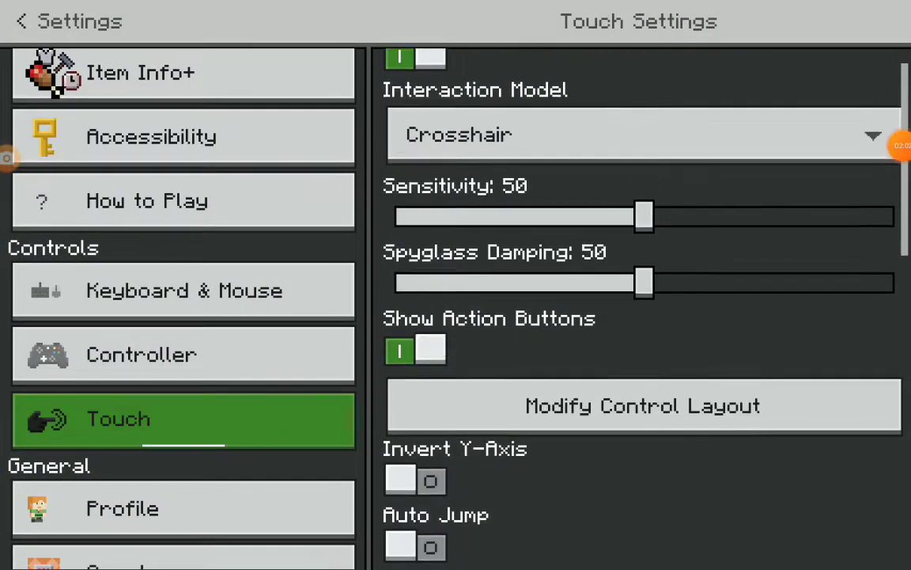
pyautogui.click(643, 304)
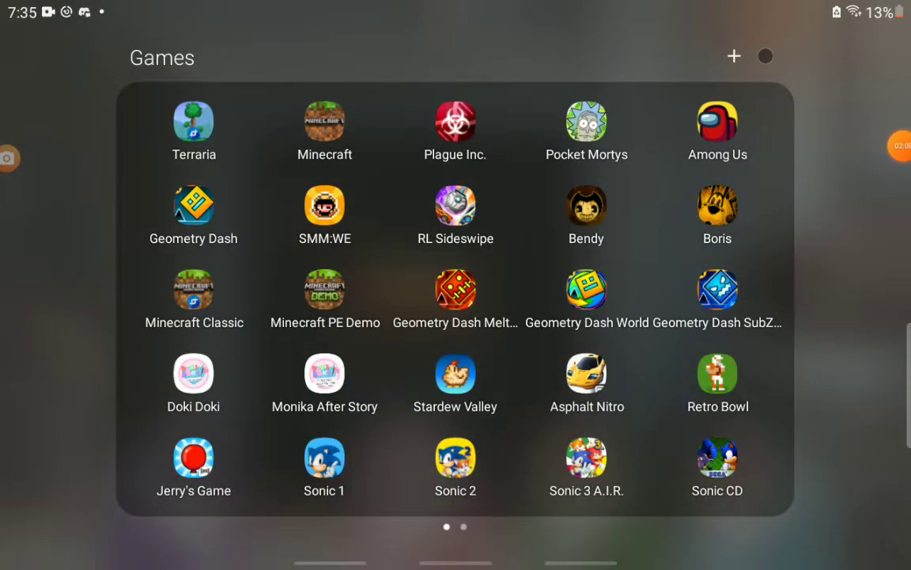
pyautogui.press('Escape')
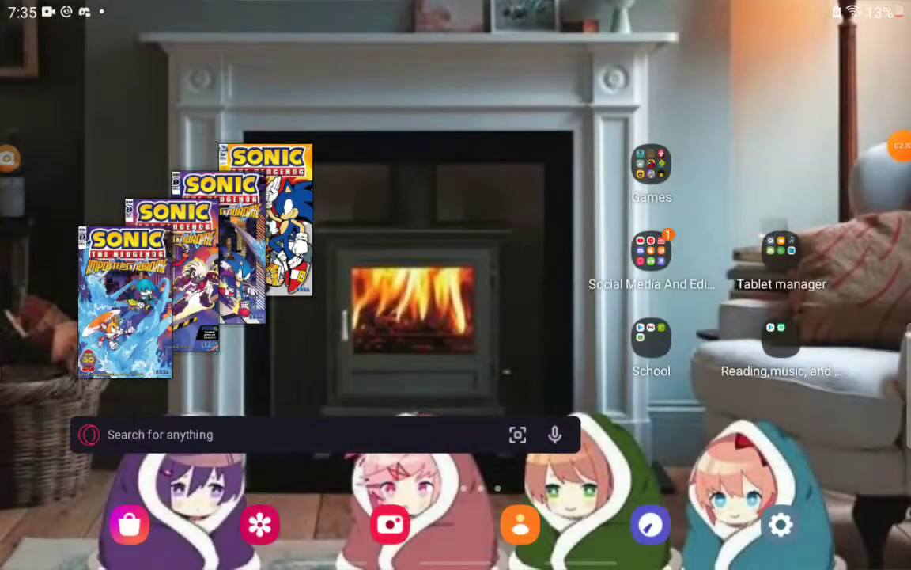
# Step: Reopen the Games folder and launch Cx File Explorer
pyautogui.click(651, 167)
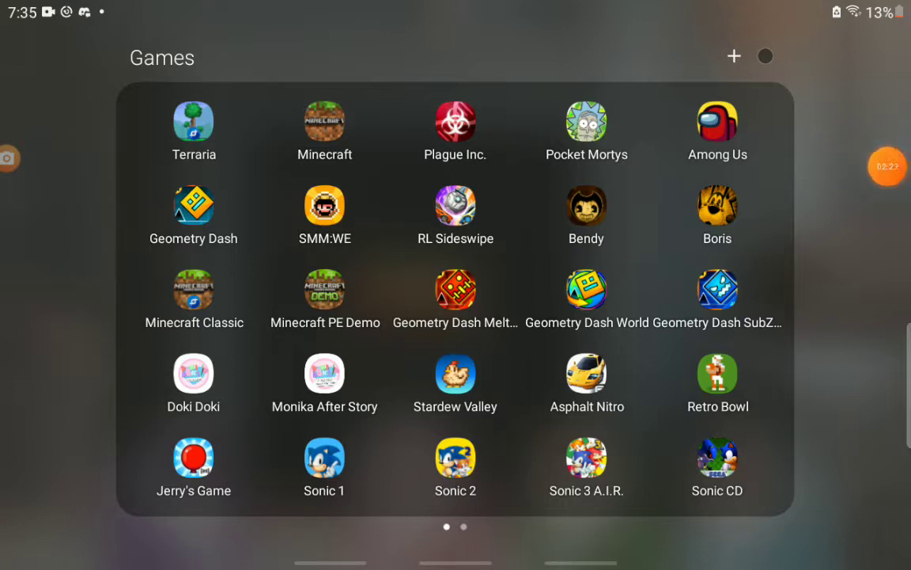
pyautogui.click(888, 178)
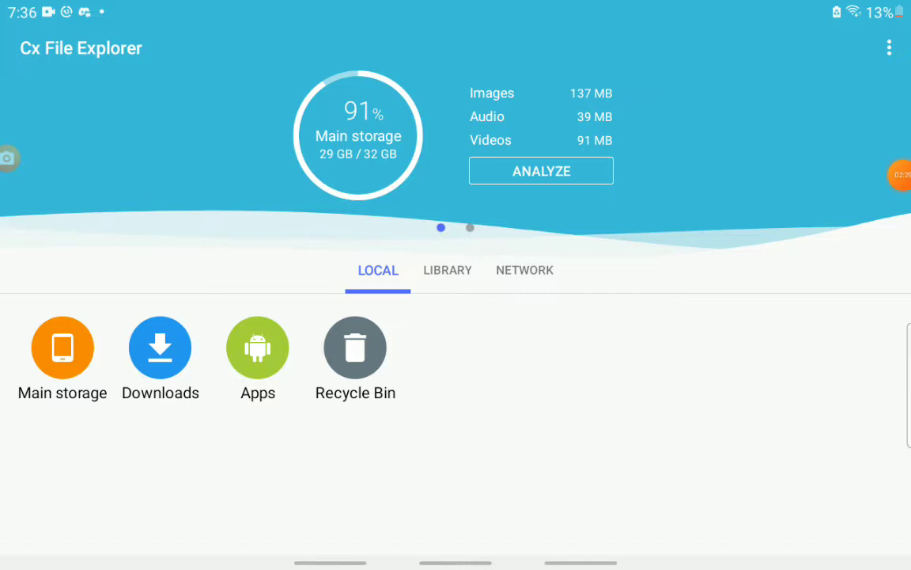
# Step: Browse main storage into the Android/data folder
pyautogui.click(63, 356)
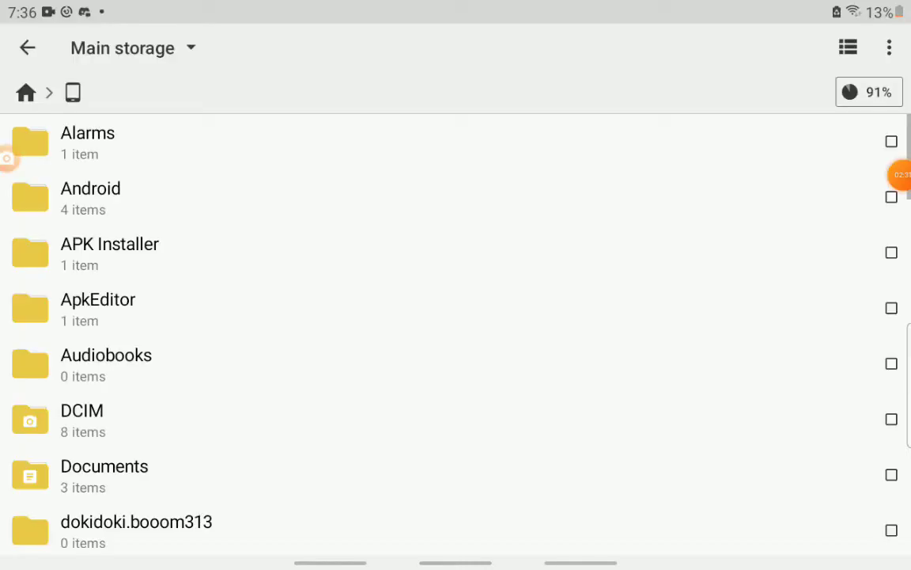
pyautogui.click(27, 48)
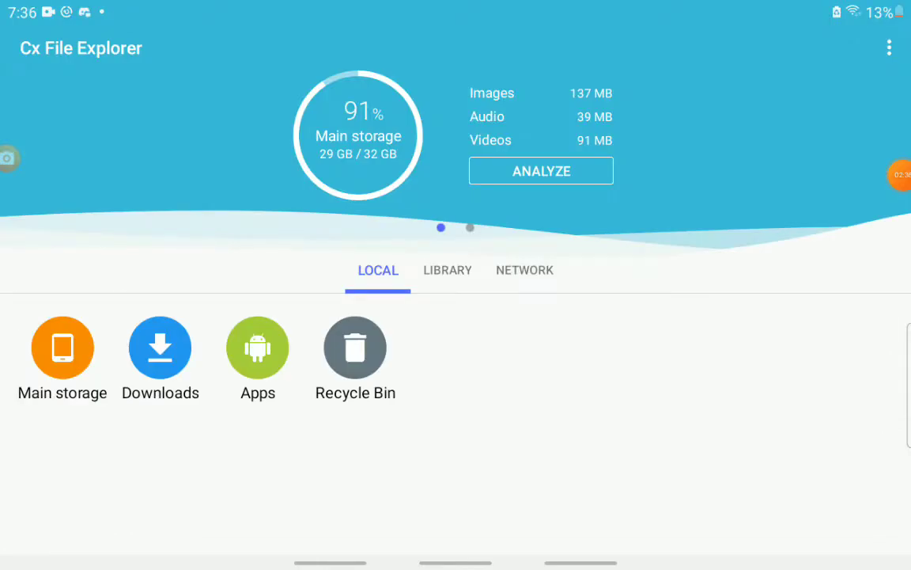
pyautogui.click(62, 348)
pyautogui.click(410, 190)
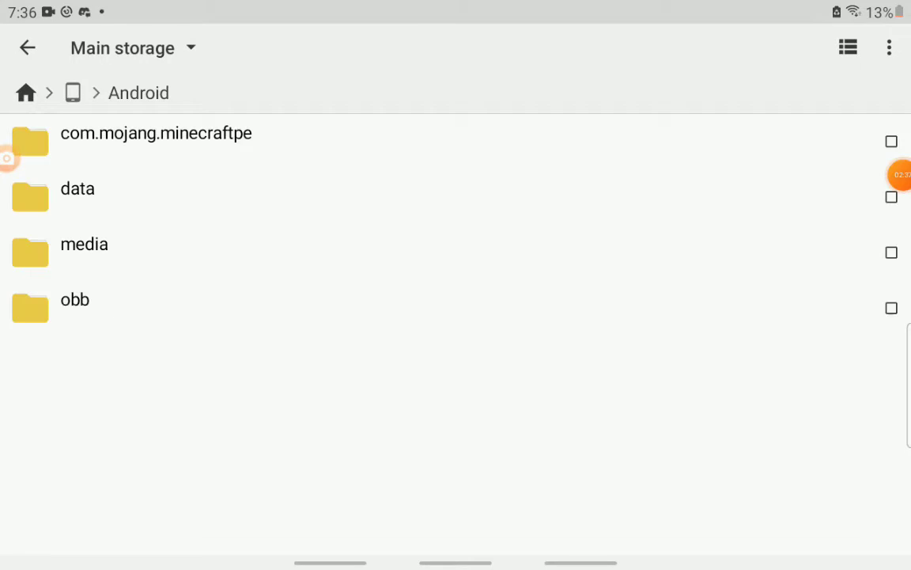
pyautogui.click(409, 198)
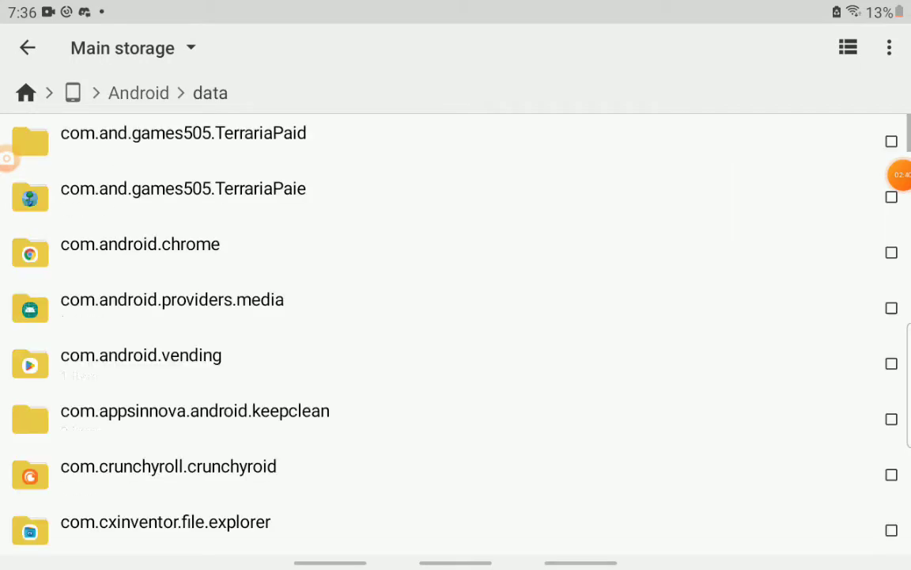
pyautogui.scroll(-10, 456, 332)
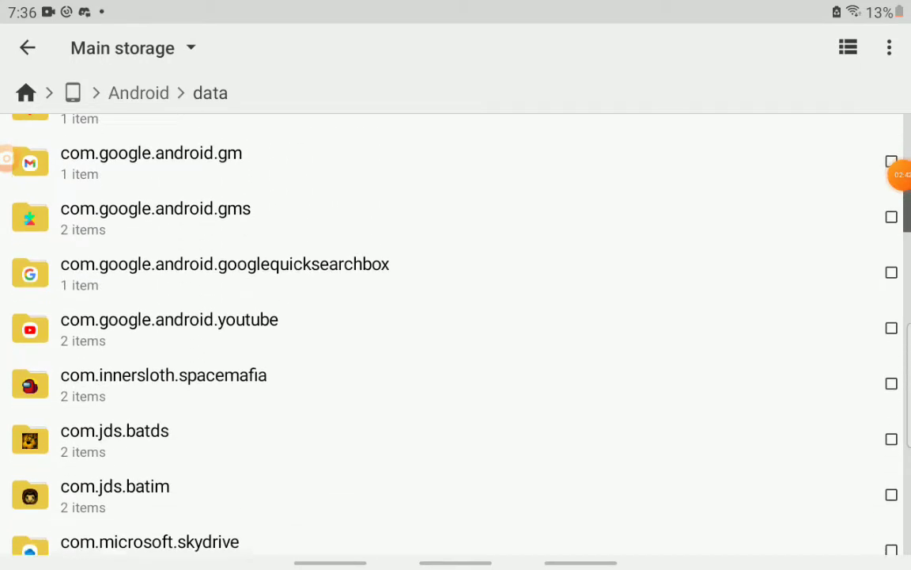
pyautogui.scroll(-7, 456, 333)
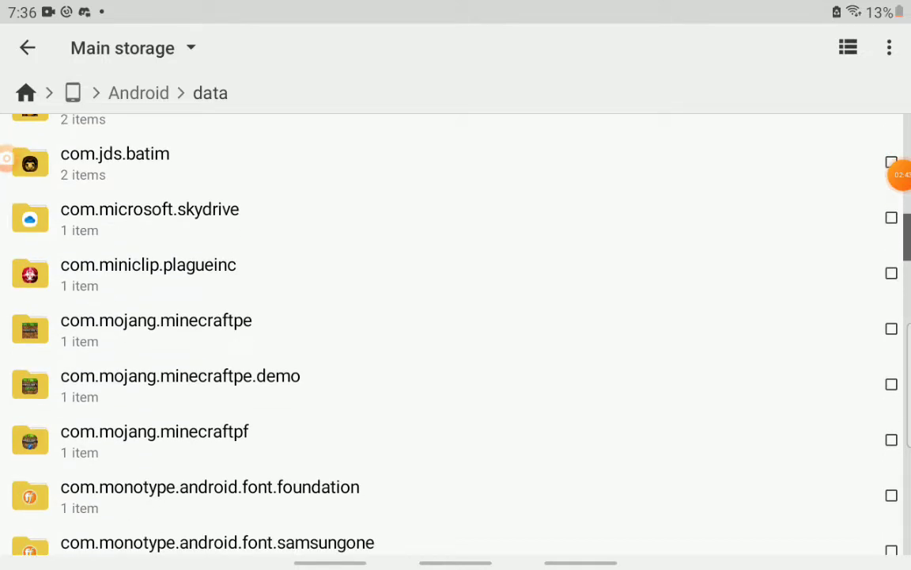
# Step: Go through com.mojang.minecraftpe/files/games/com.mojang/minecraftpe and open options.txt
pyautogui.click(156, 329)
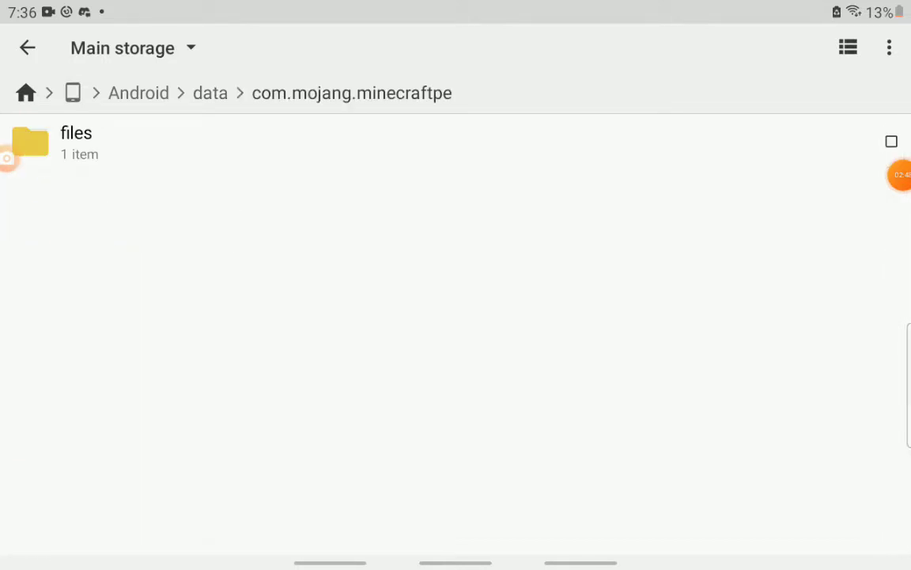
pyautogui.click(76, 141)
pyautogui.click(76, 141)
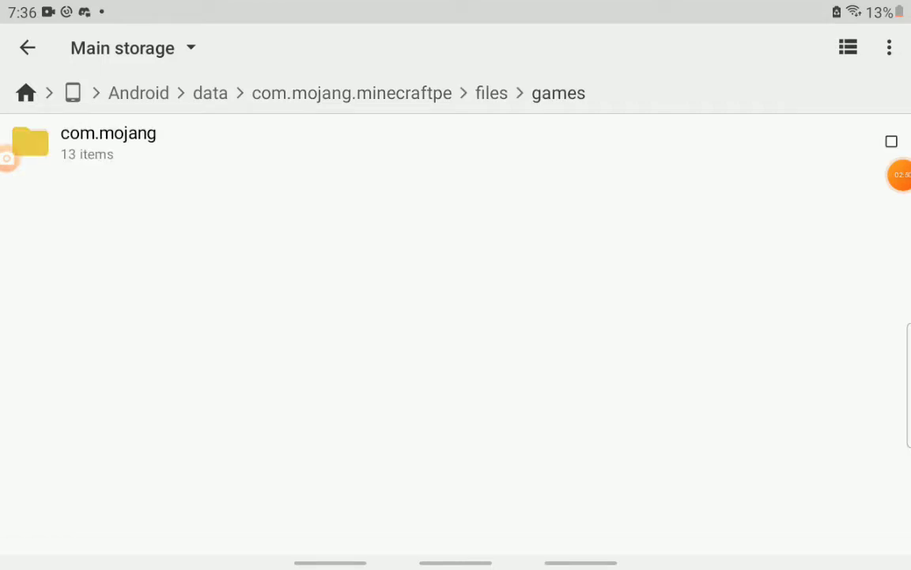
pyautogui.click(109, 140)
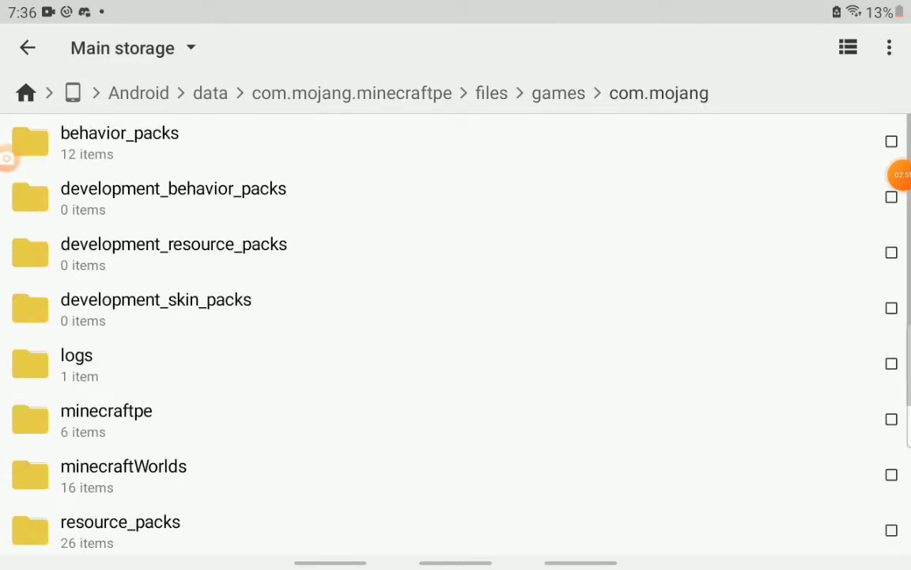
pyautogui.click(456, 418)
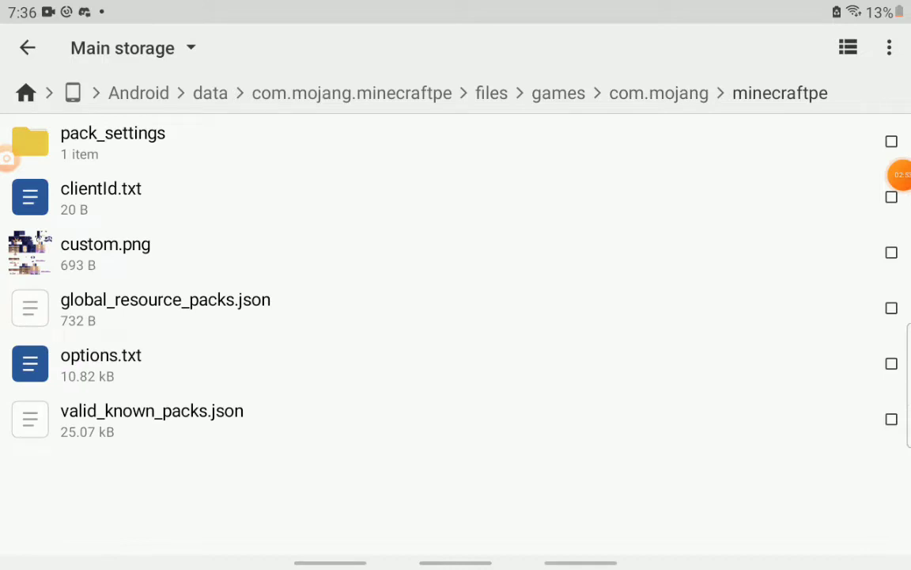
pyautogui.click(410, 363)
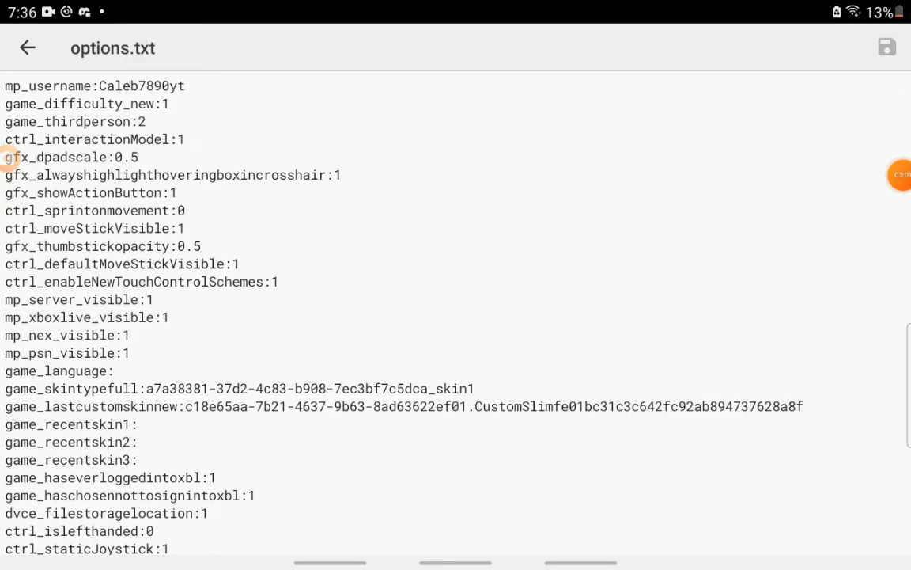
# Step: Scroll through options.txt to the gfx_resizableui line and place the cursor for editing
pyautogui.scroll(-20, 6, 157)
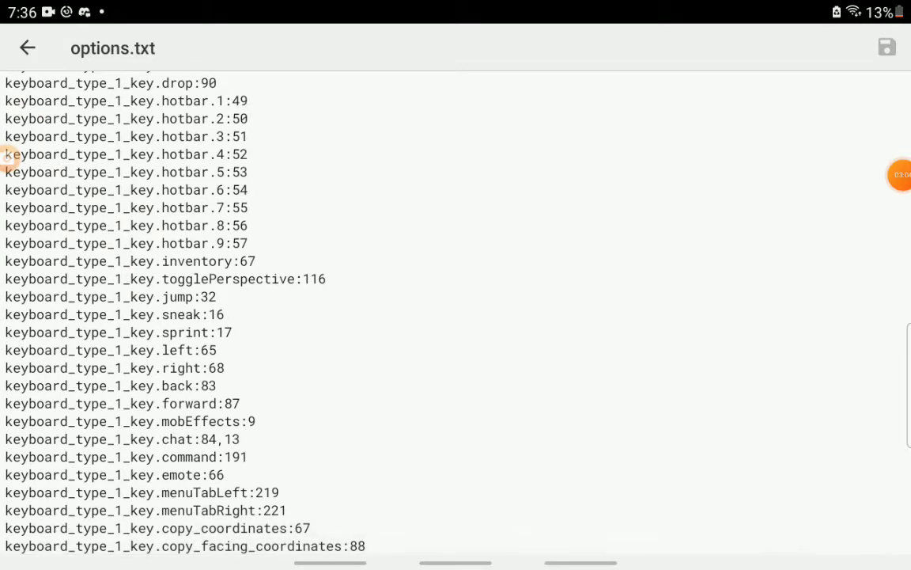
pyautogui.scroll(10, 6, 157)
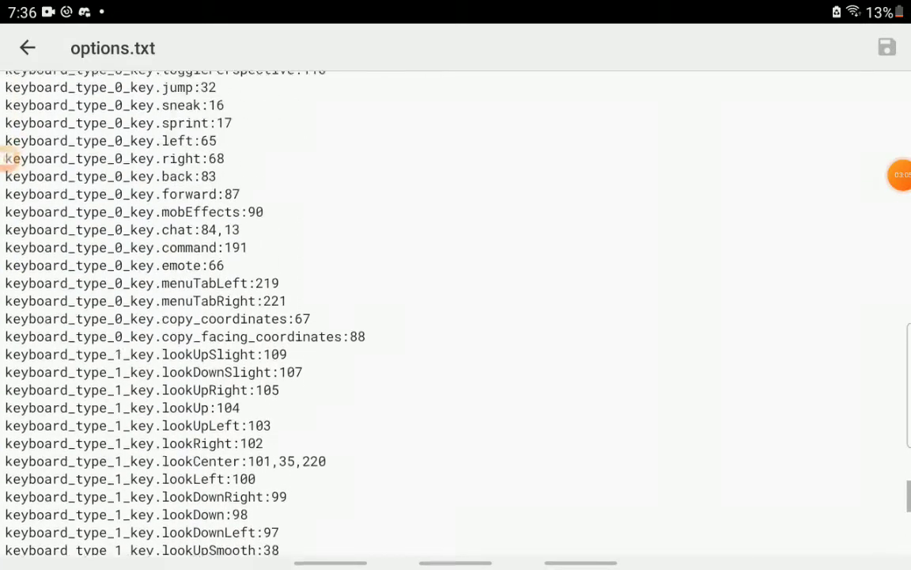
pyautogui.scroll(10, 7, 157)
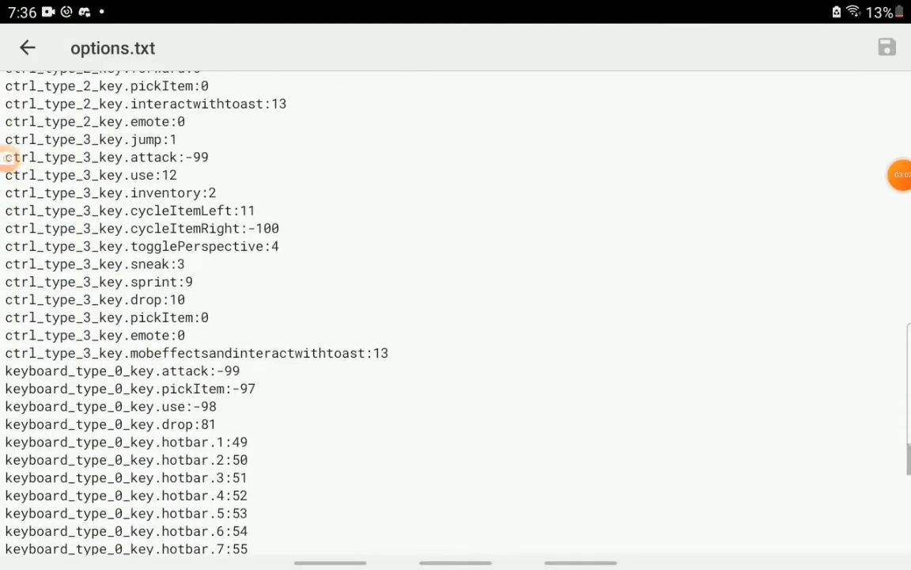
pyautogui.scroll(10, 6, 157)
pyautogui.scroll(7, 6, 157)
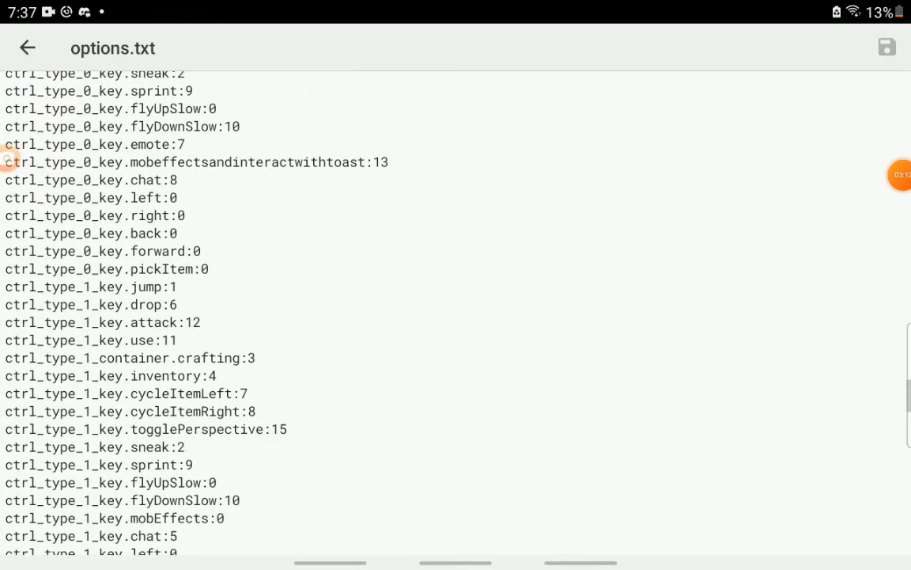
pyautogui.scroll(5, 7, 159)
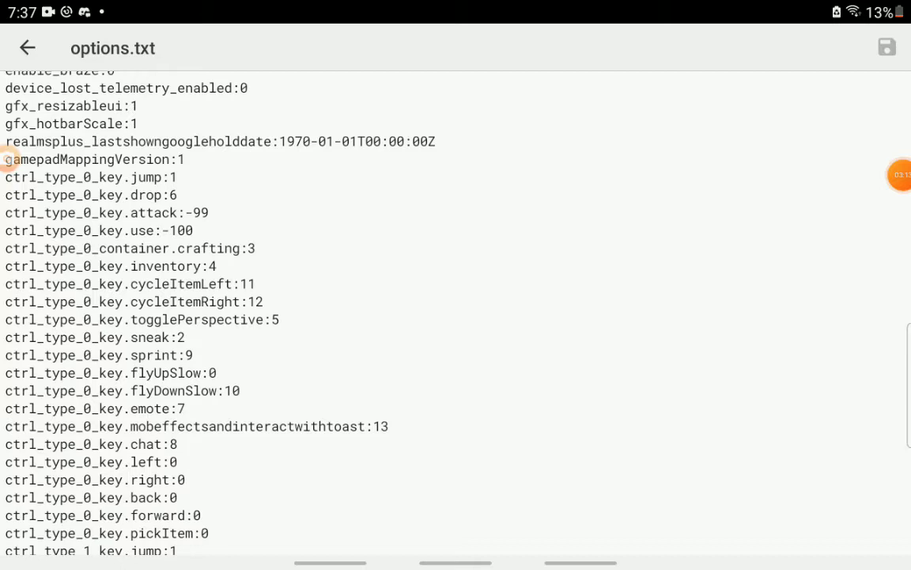
pyautogui.scroll(3, 6, 156)
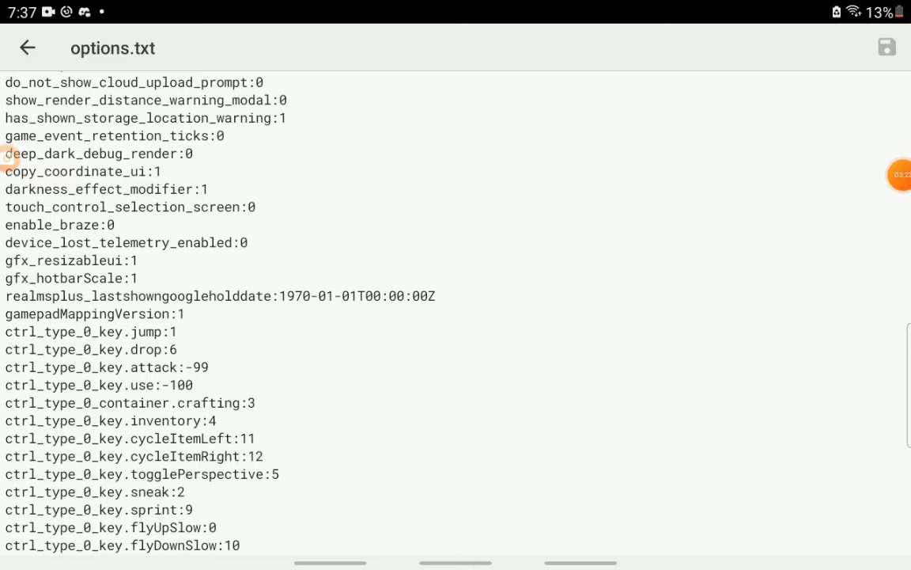
pyautogui.scroll(5, 7, 157)
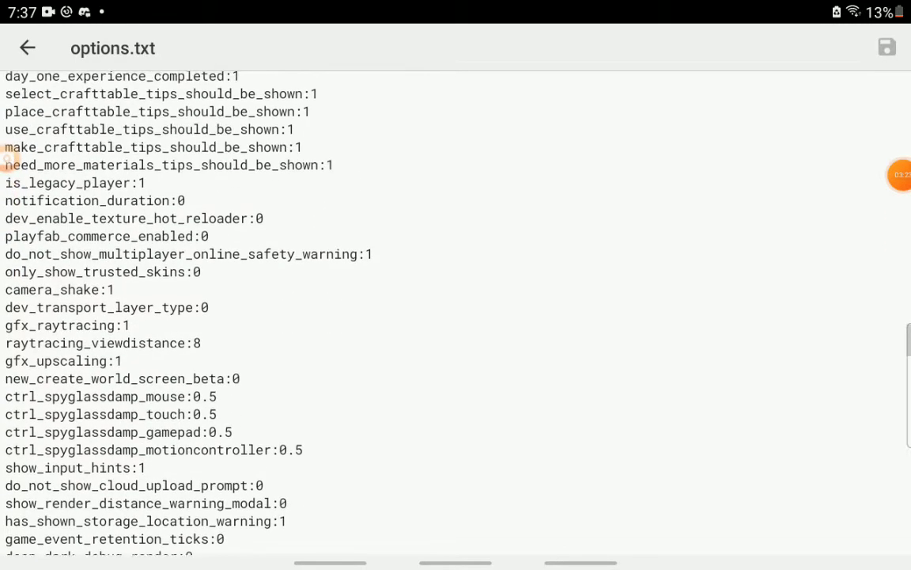
pyautogui.click(6, 161)
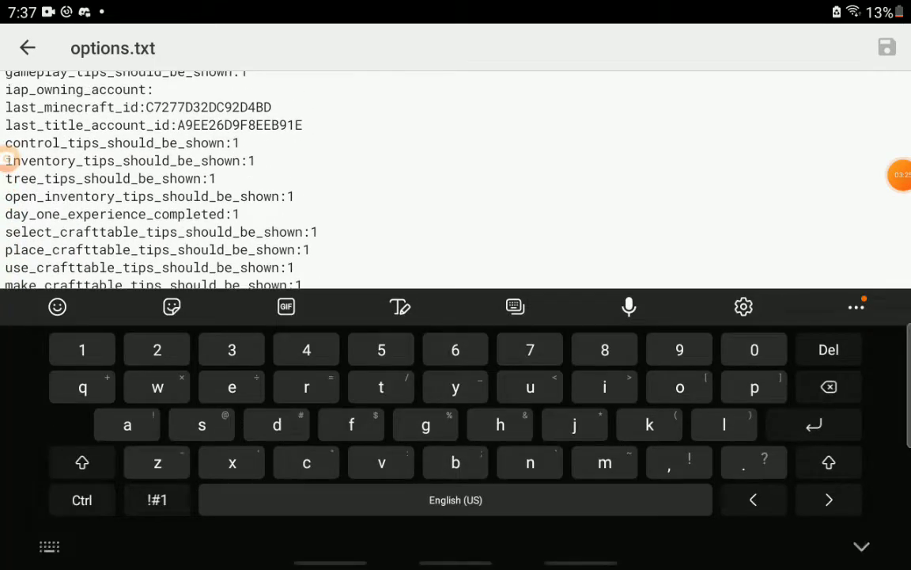
# Step: Scroll to gfx_resizableui and replace its value with 1
pyautogui.scroll(-15, 455, 174)
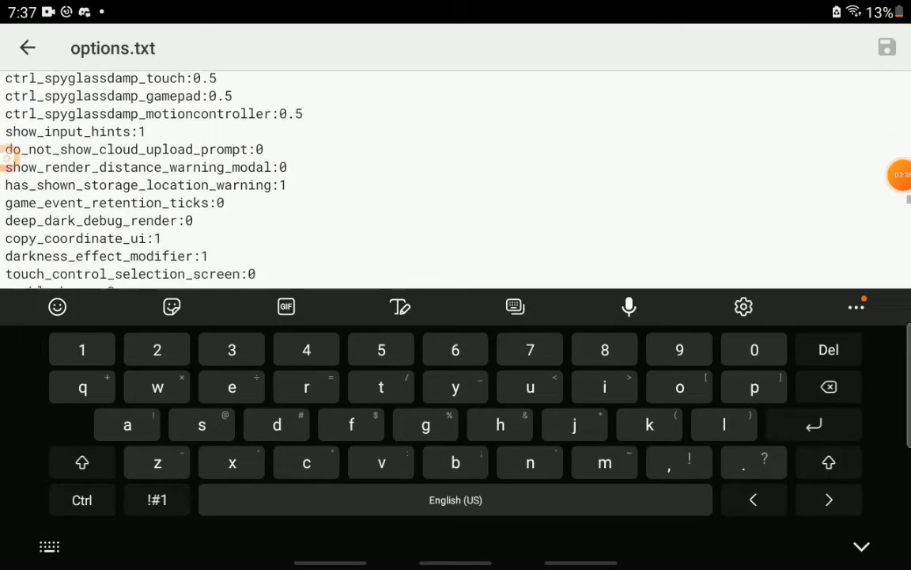
pyautogui.scroll(-5, 456, 174)
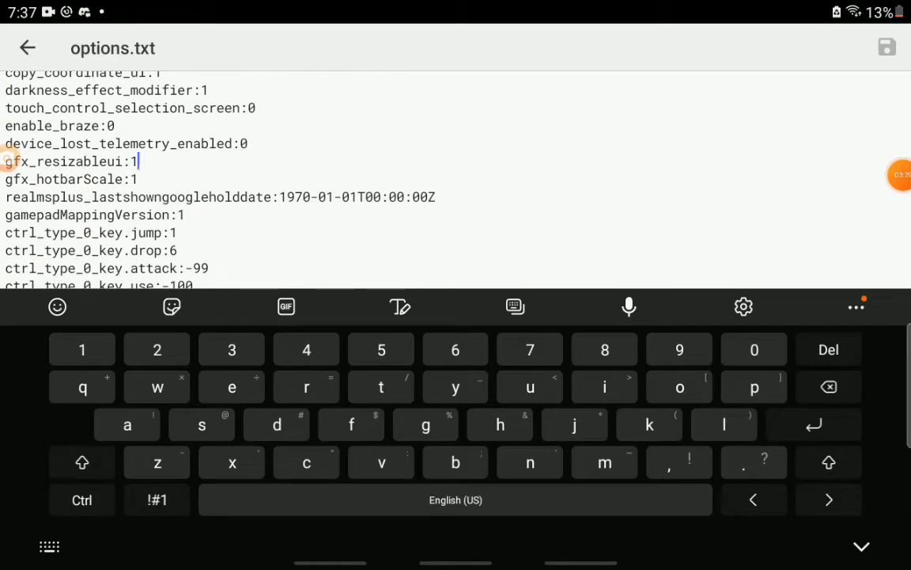
pyautogui.press('BackSpace')
pyautogui.write('0')
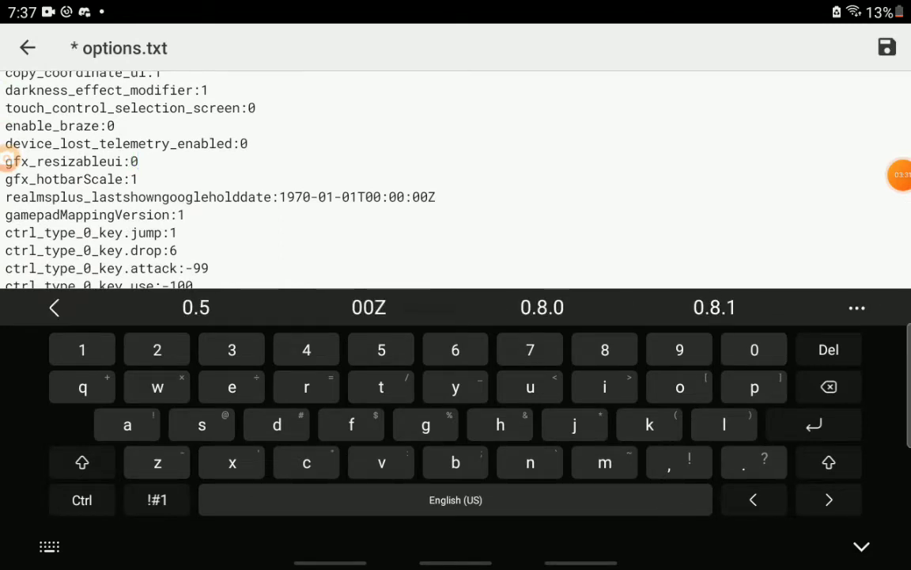
pyautogui.press('BackSpace')
pyautogui.write('1')
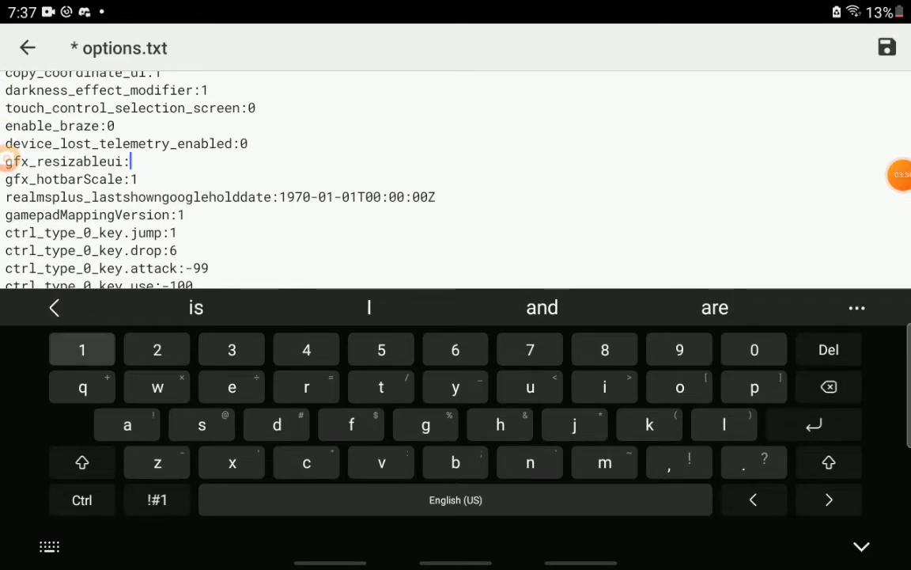
# Step: Clean up the gfx_resizableui value to a plain 1, save options.txt, and return to the folder
pyautogui.press('BackSpace')
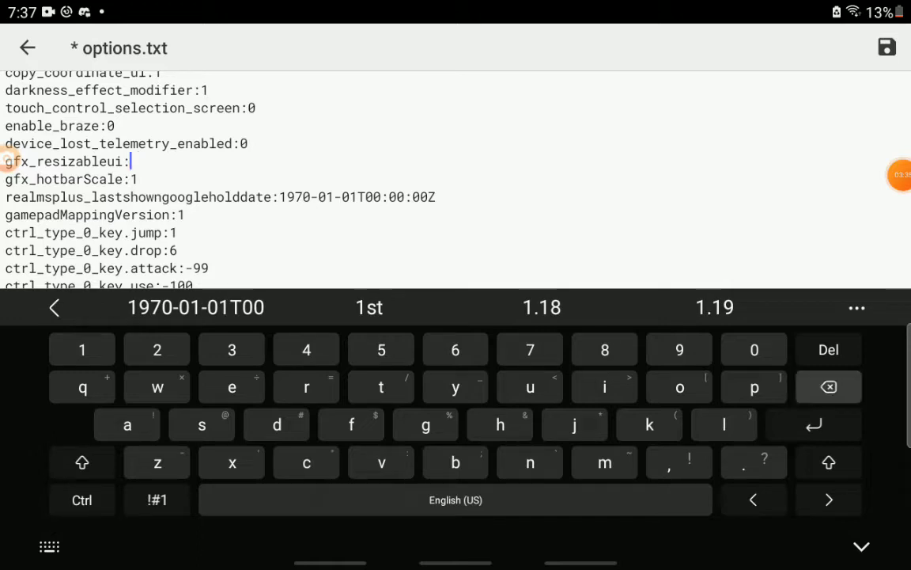
pyautogui.write(' 1')
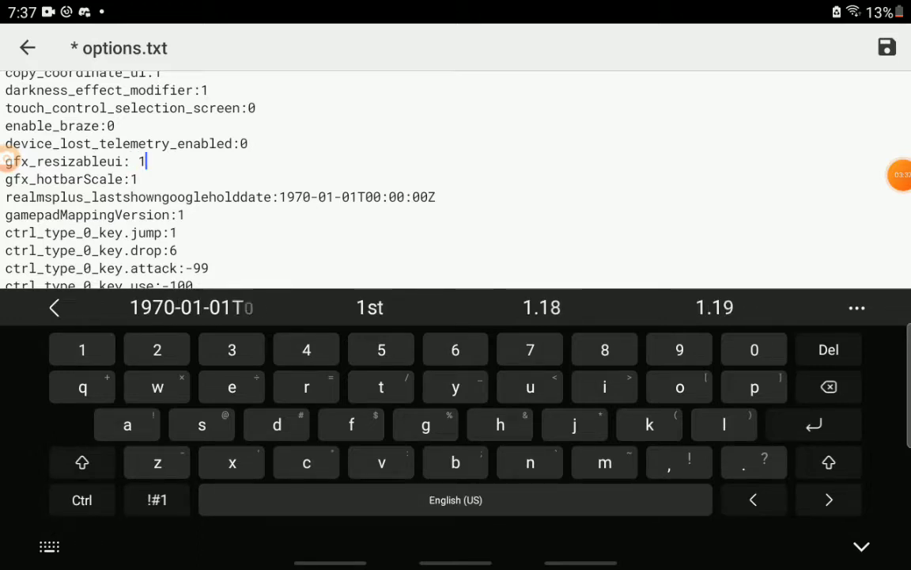
pyautogui.press('BackSpace')
pyautogui.press('BackSpace')
pyautogui.write('1')
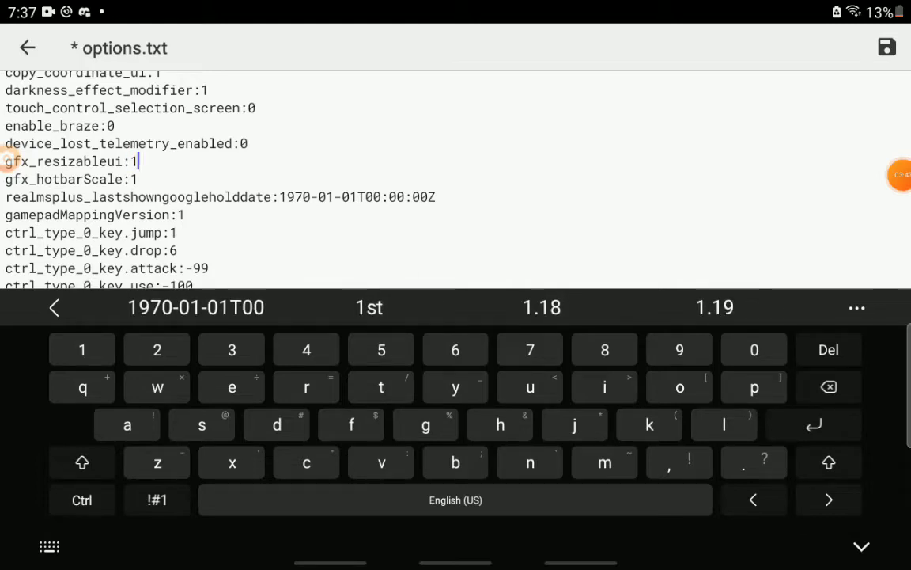
pyautogui.hotkey('ctrl', 's')
pyautogui.click(27, 47)
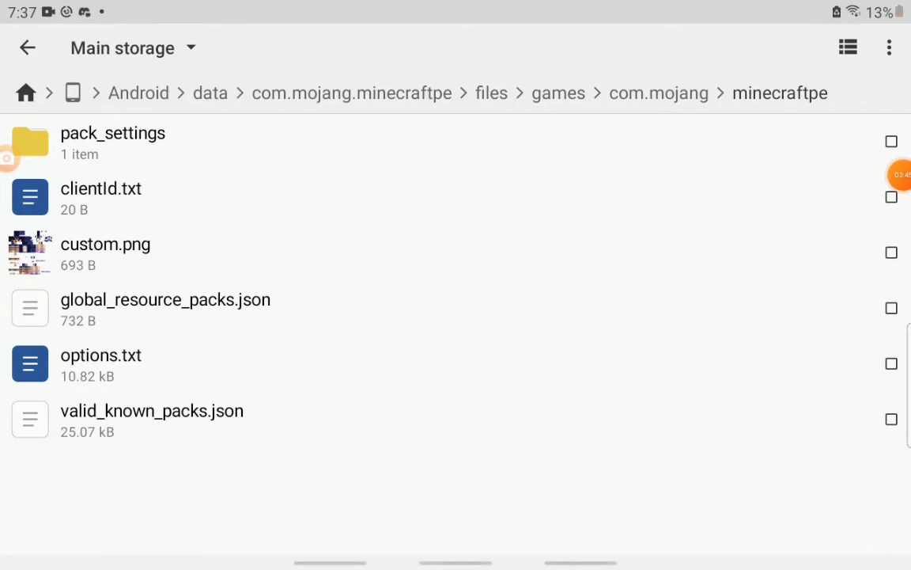
# Step: Switch back to Minecraft from Recent Apps and pause the game
pyautogui.moveTo(330, 563); pyautogui.dragTo(330, 475)
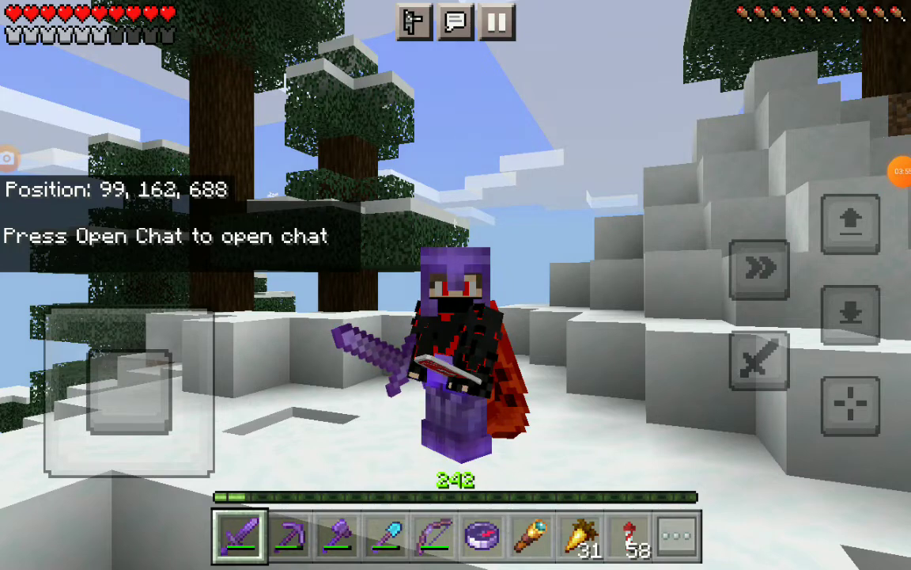
pyautogui.press('Escape')
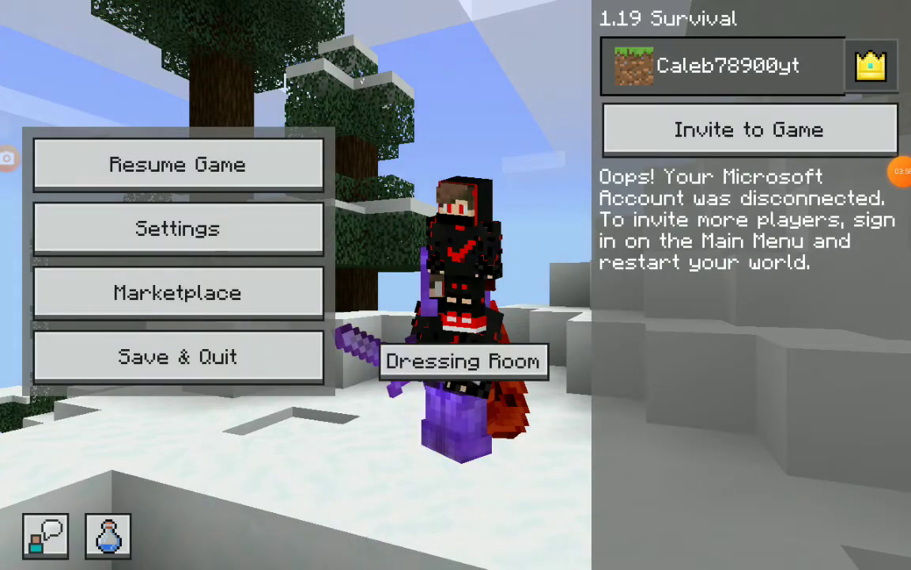
# Step: Go to Settings > Touch and tap Modify Control Layout to reach Control Customization
pyautogui.click(177, 229)
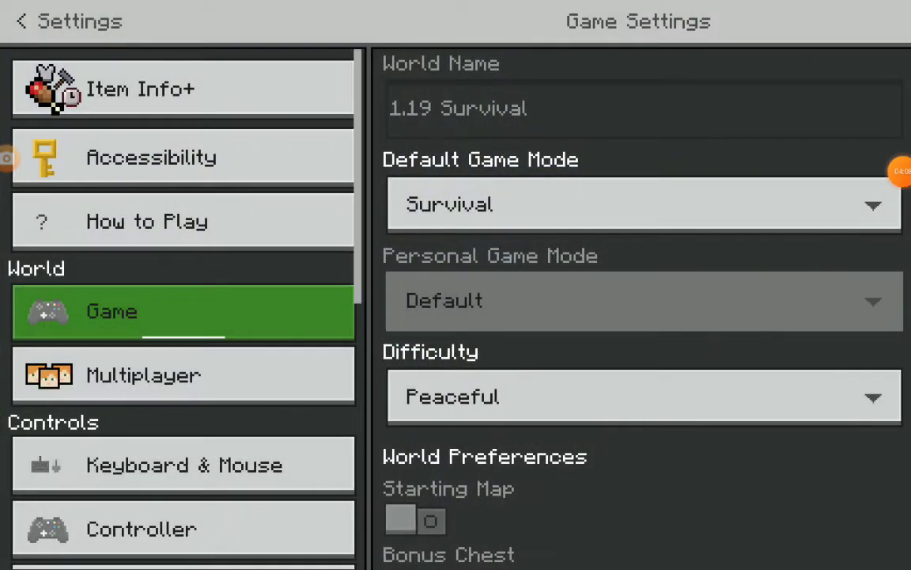
pyautogui.scroll(-3, 182, 277)
pyautogui.click(119, 388)
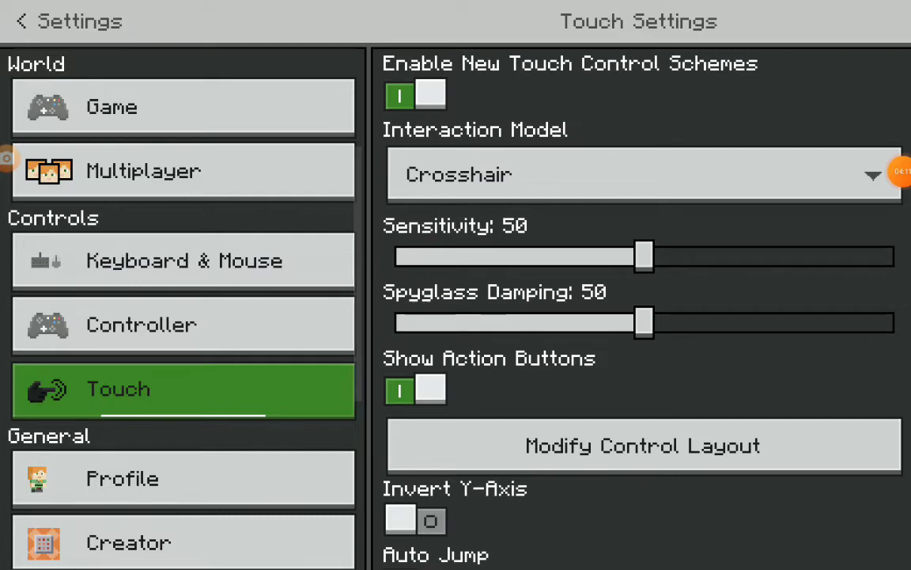
pyautogui.scroll(-2, 642, 316)
pyautogui.click(643, 356)
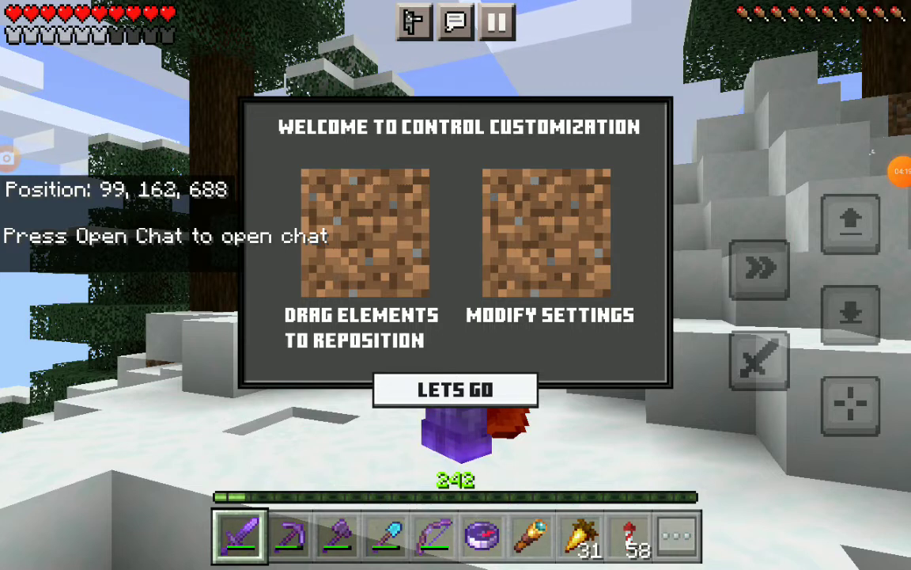
# Step: Dismiss the control customization welcome and exit Settings back to the snowy world
pyautogui.press('Escape')
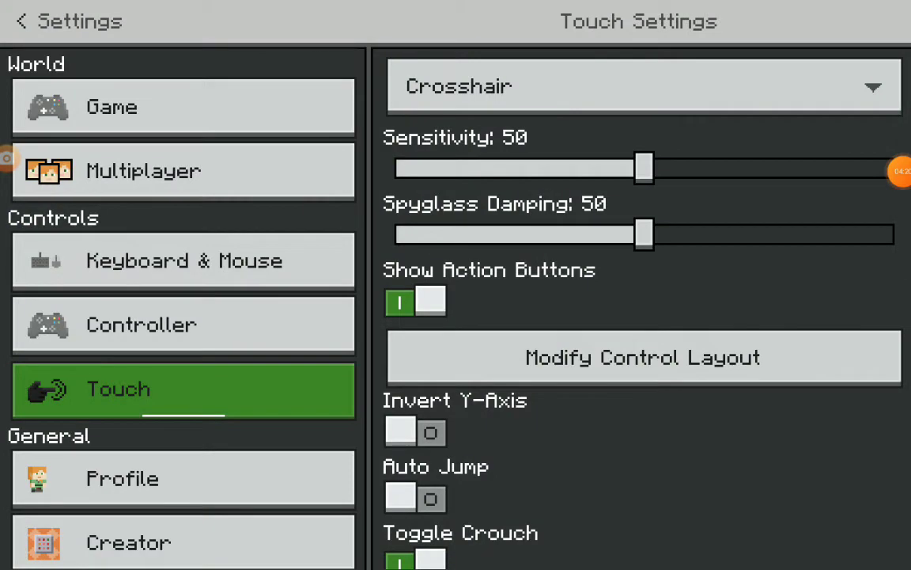
pyautogui.press('Escape')
pyautogui.press('Escape')
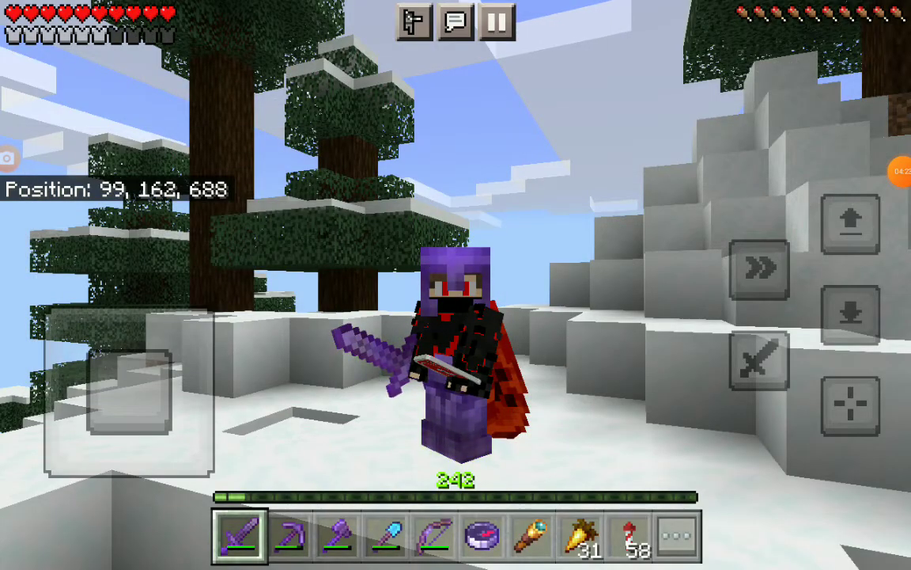